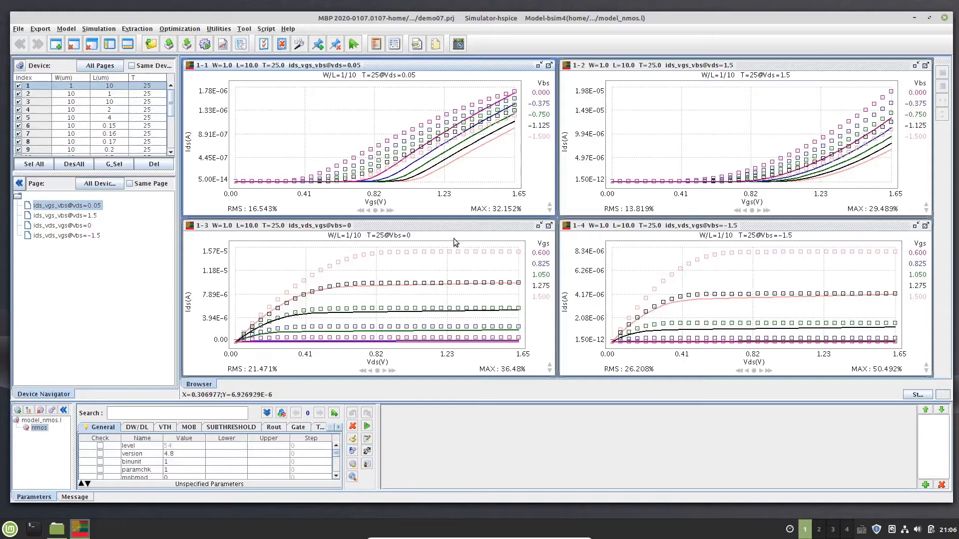
- Save the W/L=1/10 Ids-Vgs graph at Vds=0.05 as a GIF image named image_IdVg
{"action": "right_click", "coordinate": [371, 119]}
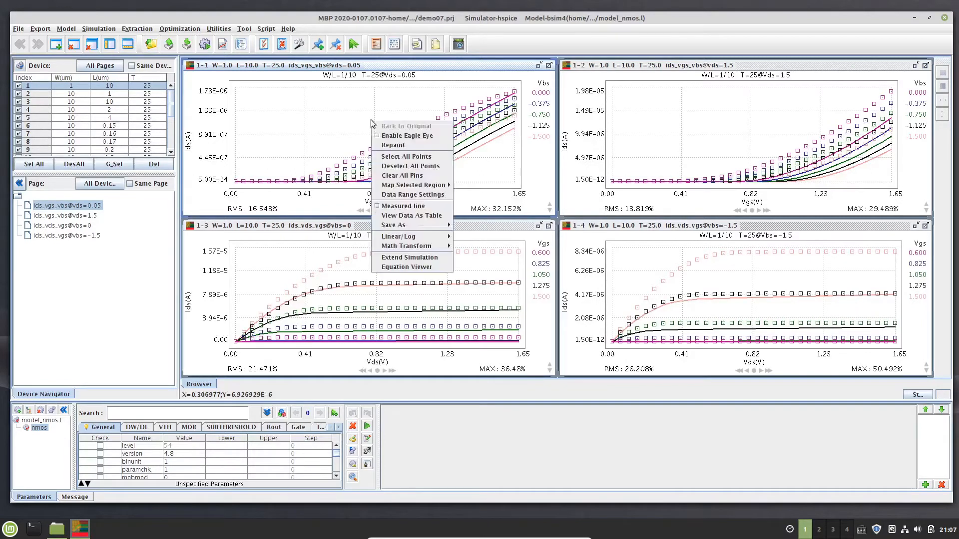
{"action": "mouse_move", "coordinate": [435, 225]}
{"action": "left_click", "coordinate": [464, 226]}
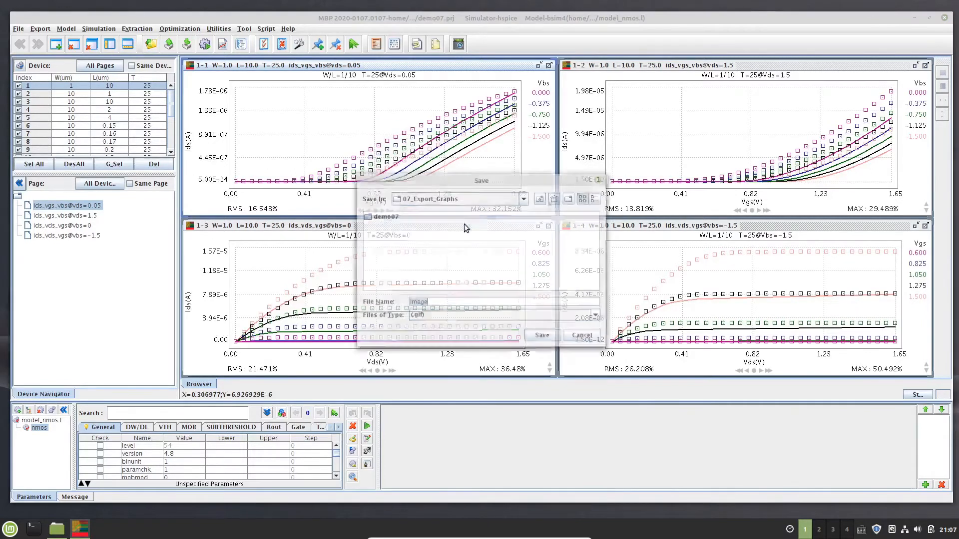
{"action": "left_click", "coordinate": [488, 302]}
{"action": "type", "text": "_IdVg"}
{"action": "left_click", "coordinate": [543, 337]}
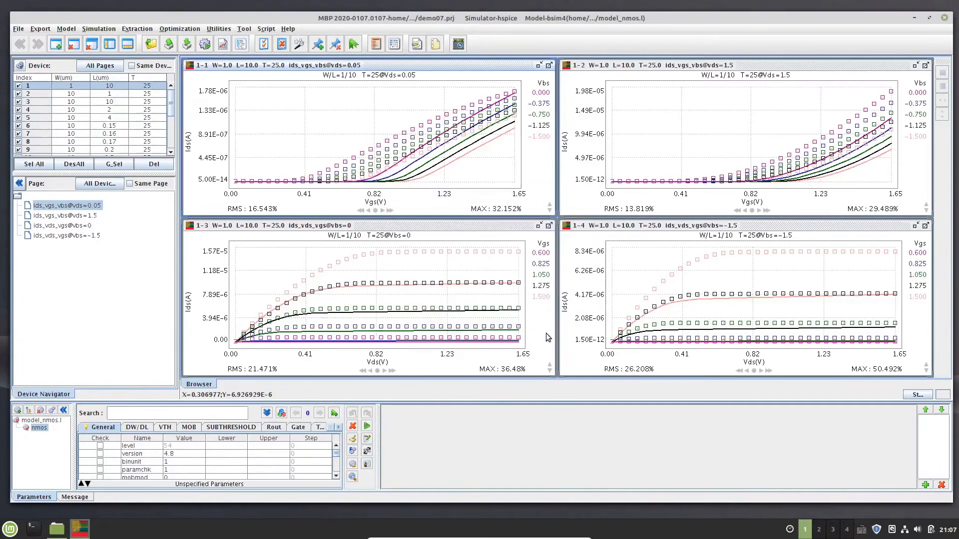
- Switch to the file manager and check image_IdVg.gif in the 07_Export_Graphs folder
{"action": "left_click", "coordinate": [56, 529]}
{"action": "left_click", "coordinate": [484, 86]}
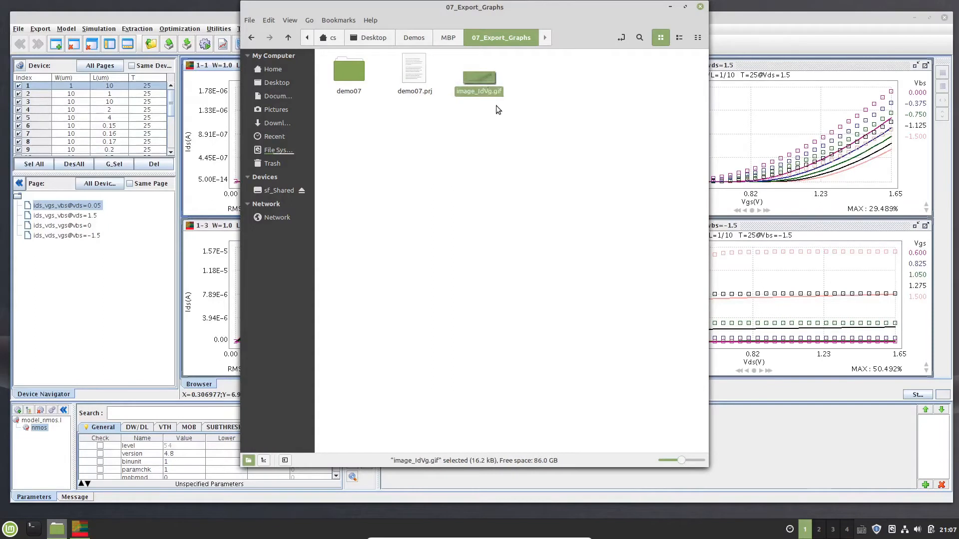
{"action": "left_click", "coordinate": [670, 7]}
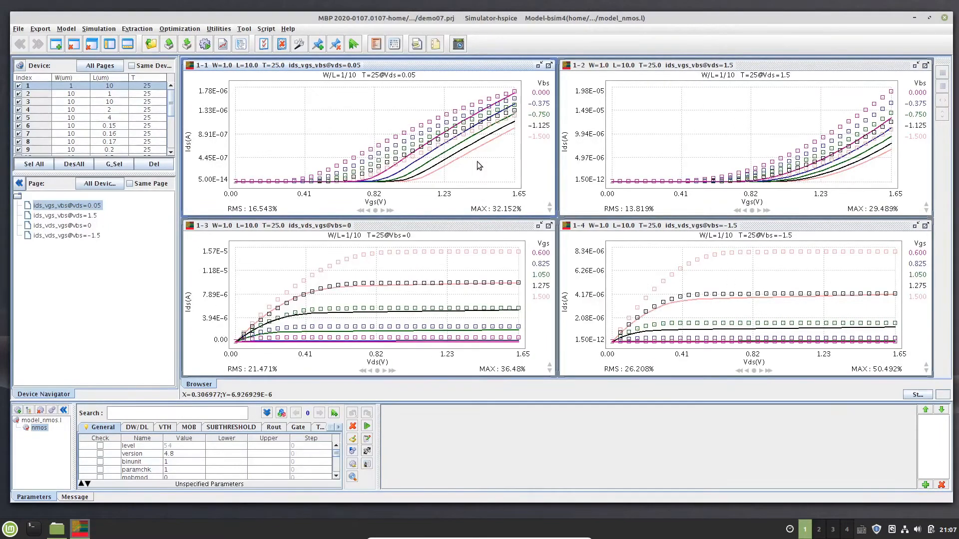
- Start an advanced graph export and import all pages of the selected devices, including error tables, into the collector
{"action": "left_click", "coordinate": [40, 29]}
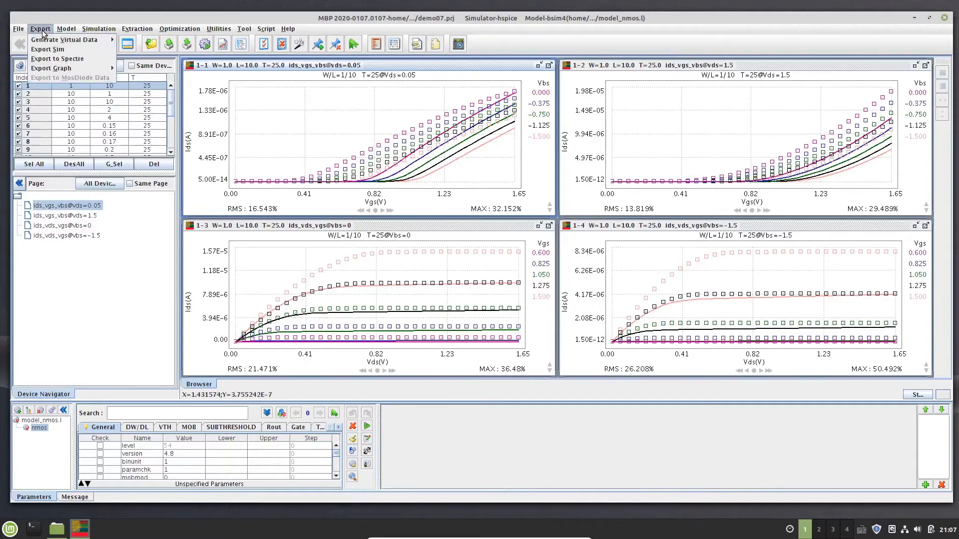
{"action": "mouse_move", "coordinate": [60, 72]}
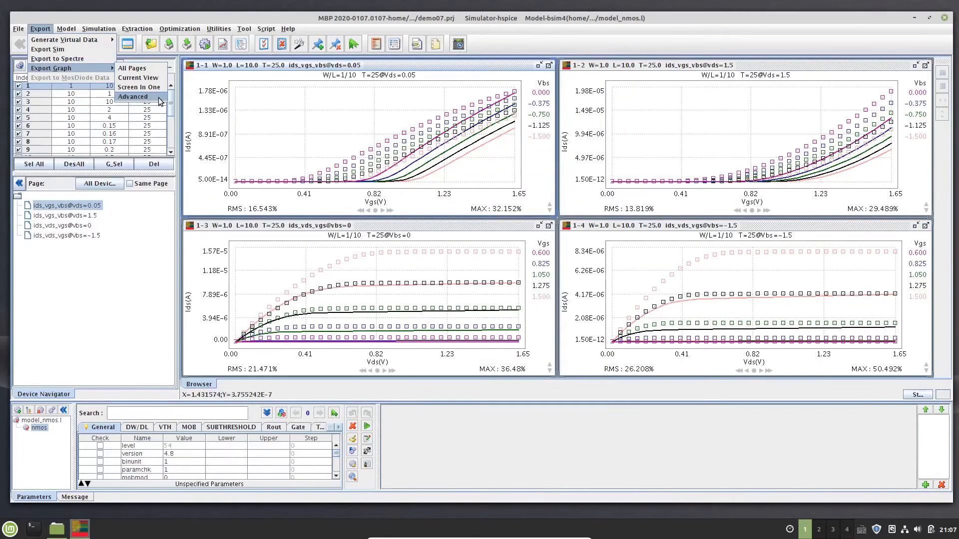
{"action": "left_click", "coordinate": [161, 101]}
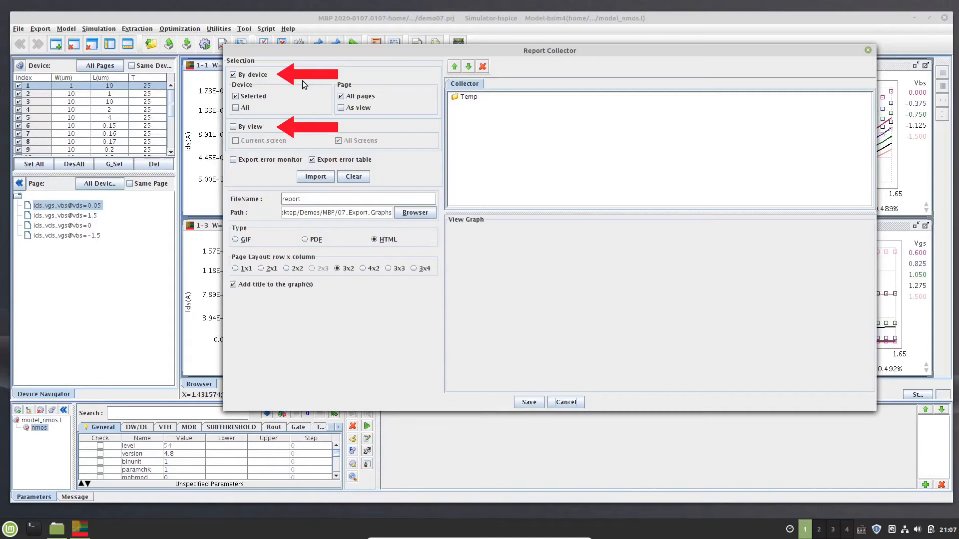
{"action": "left_click", "coordinate": [322, 175]}
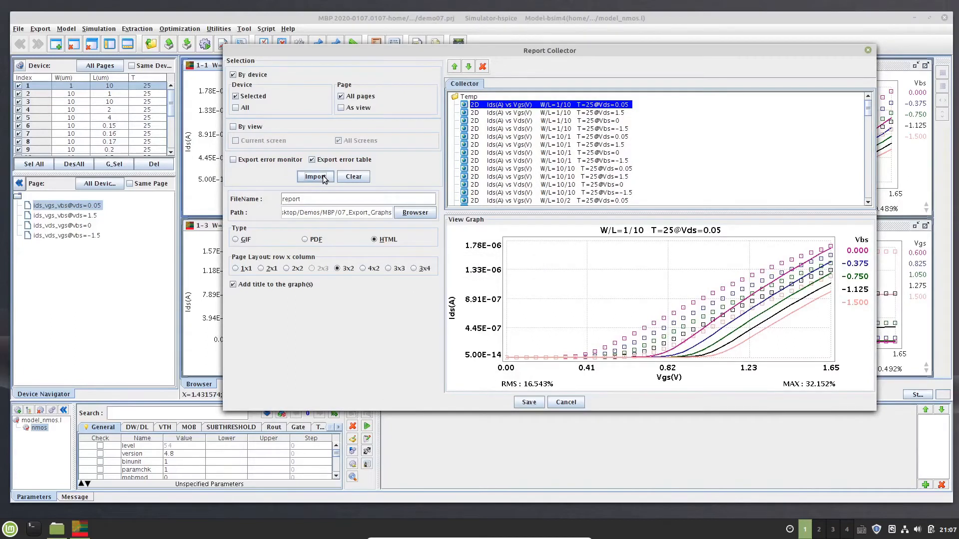
- Preview the error tables at the end of the collector list and the W/L=0.2/10 Ids-Vds graph at Vbs=-1.5
{"action": "left_click_drag", "start_coordinate": [869, 114], "coordinate": [861, 224]}
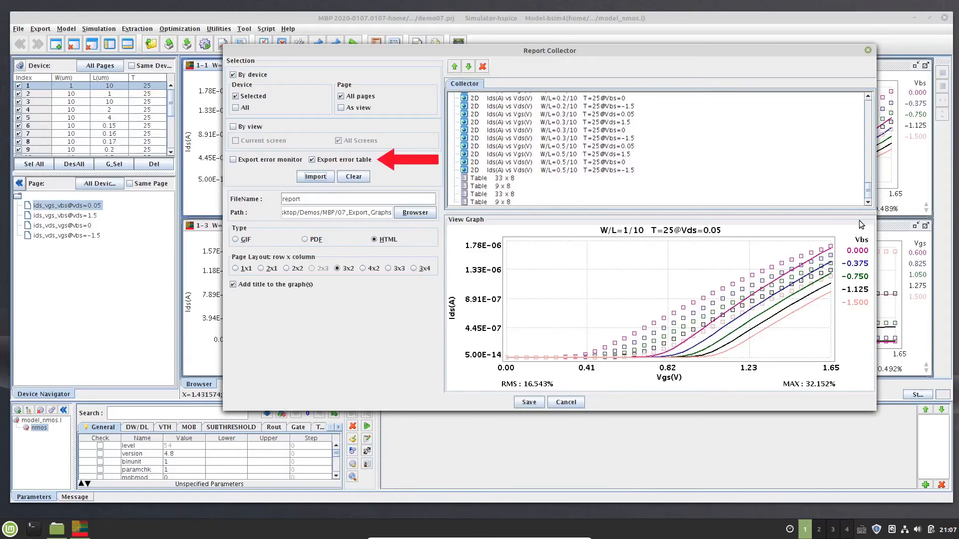
{"action": "left_click", "coordinate": [494, 180]}
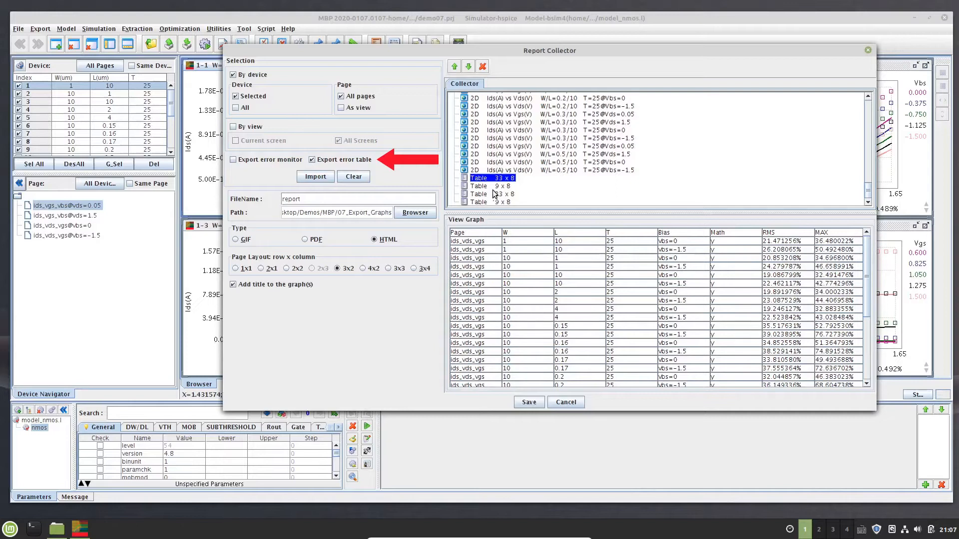
{"action": "left_click", "coordinate": [494, 193]}
{"action": "left_click", "coordinate": [486, 202]}
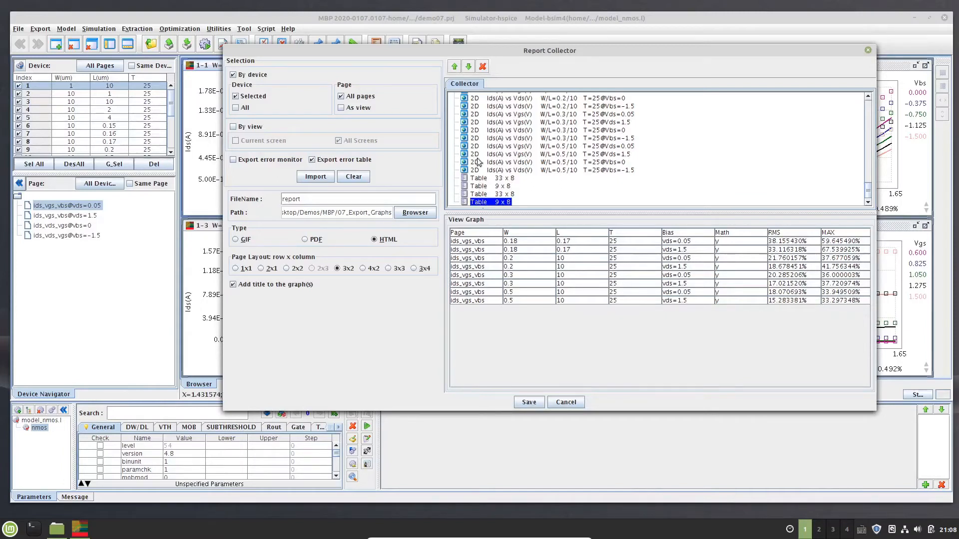
{"action": "left_click", "coordinate": [482, 106]}
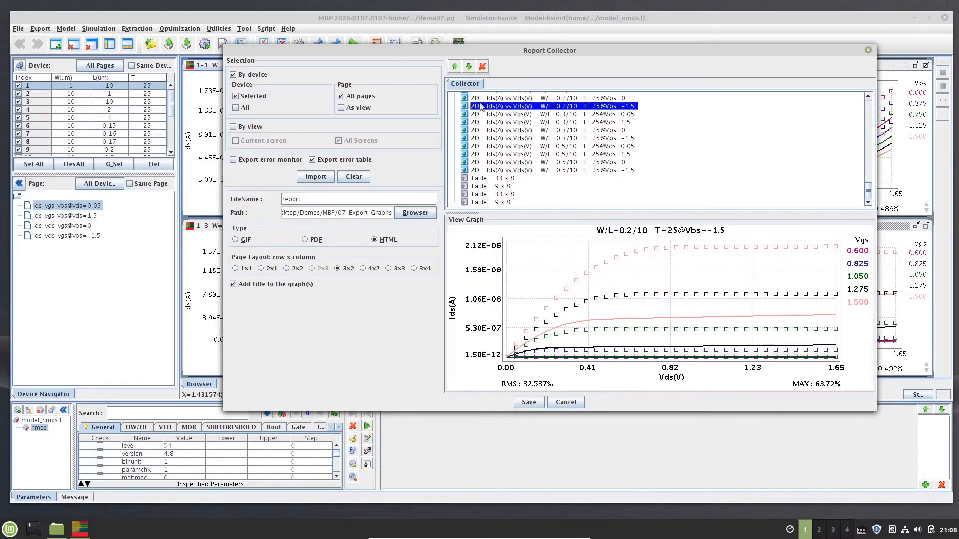
- Sort the collected entries by device, and clear the collector list
{"action": "right_click", "coordinate": [488, 99]}
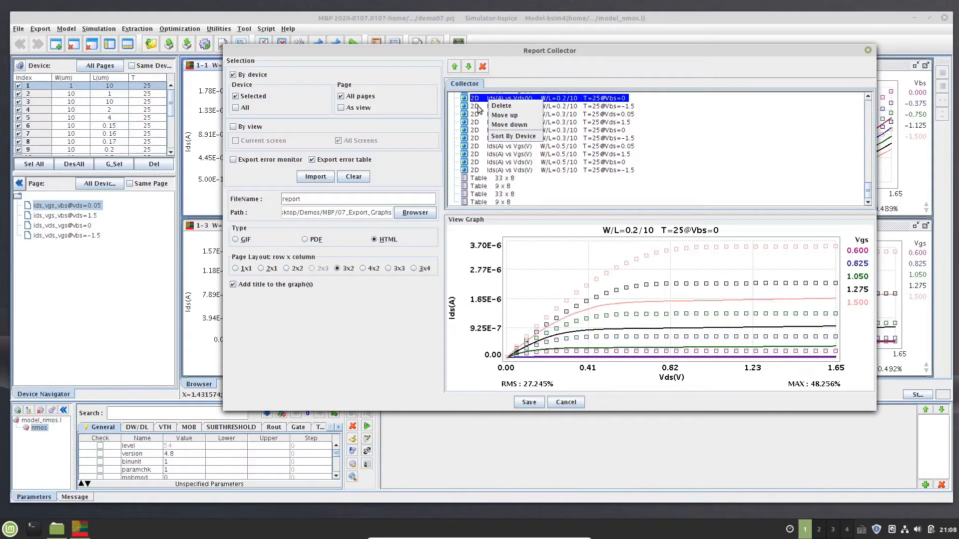
{"action": "left_click", "coordinate": [538, 137]}
{"action": "left_click", "coordinate": [355, 178]}
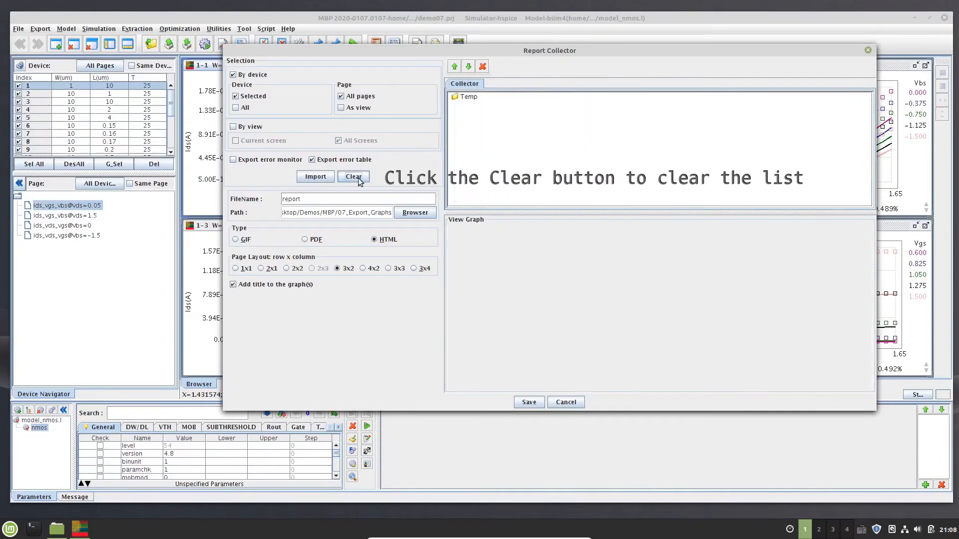
- Import the current screen's graphs by view with error table export turned off, and clear the collector list
{"action": "left_click", "coordinate": [312, 160]}
{"action": "left_click", "coordinate": [253, 128]}
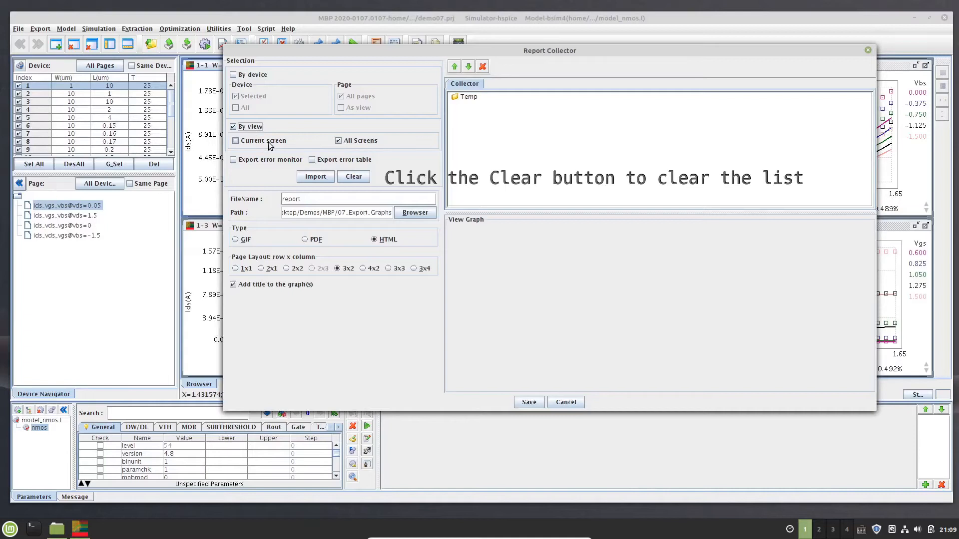
{"action": "left_click", "coordinate": [264, 142]}
{"action": "left_click", "coordinate": [323, 177]}
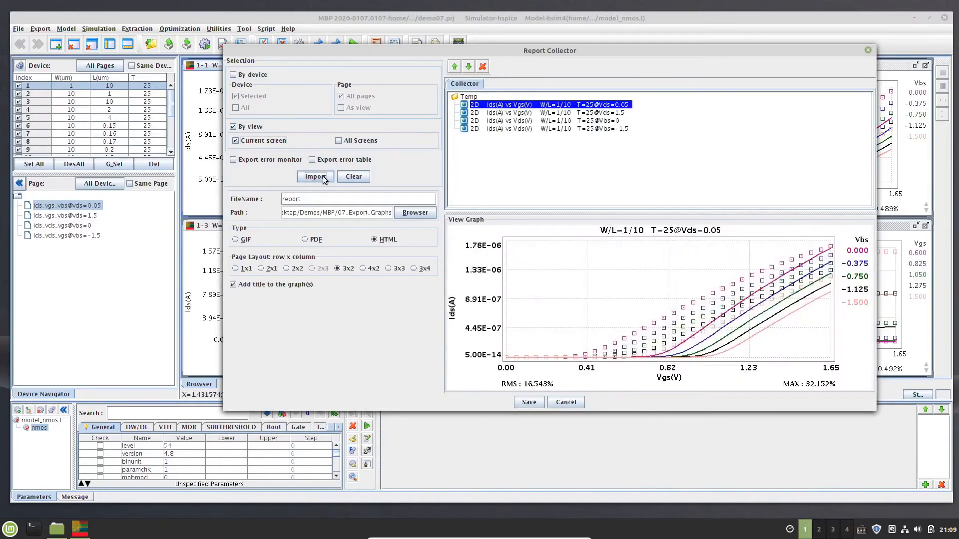
{"action": "left_click", "coordinate": [352, 176]}
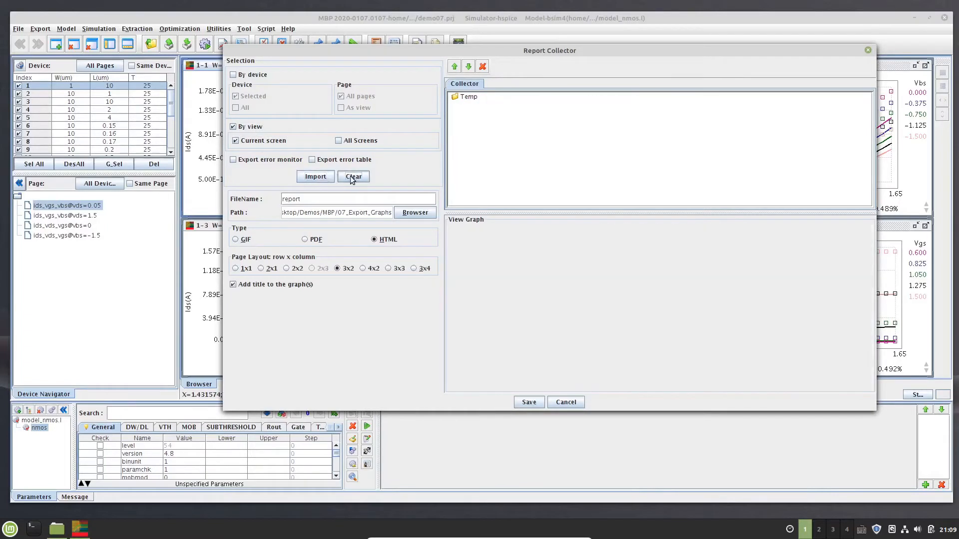
- Display the ids_vgs_vbs@vds=0.05 page for all devices and import the graphs of all screens by view
{"action": "left_click", "coordinate": [104, 186]}
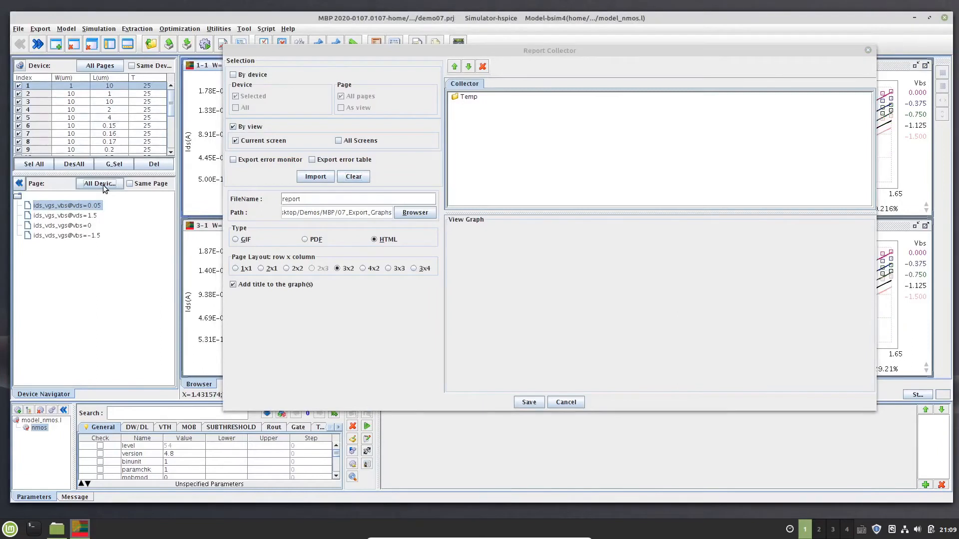
{"action": "left_click", "coordinate": [339, 141]}
{"action": "left_click", "coordinate": [315, 177]}
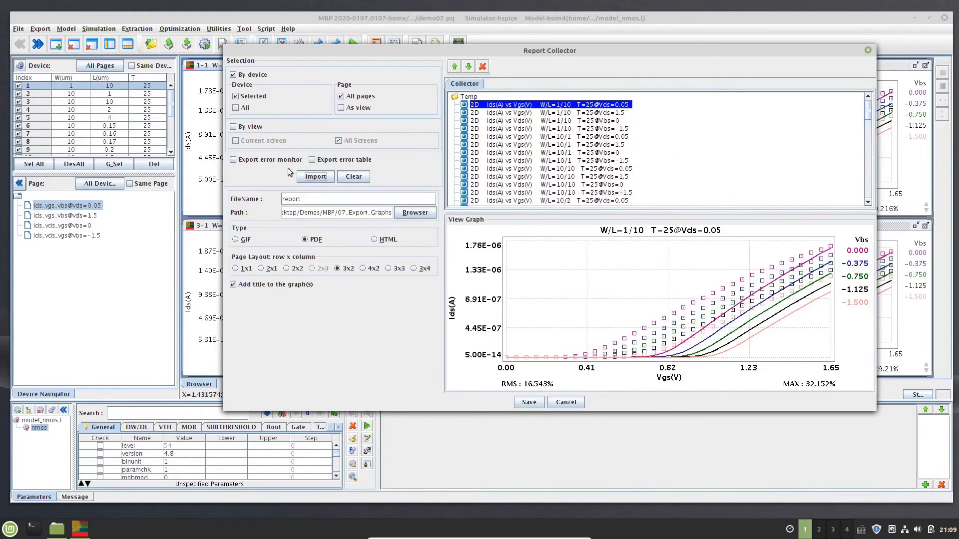
- Include the error monitor in the report export and generate the Error Monitor chart, closing its window
{"action": "left_click", "coordinate": [279, 161]}
{"action": "left_click_drag", "start_coordinate": [388, 55], "coordinate": [390, 79]}
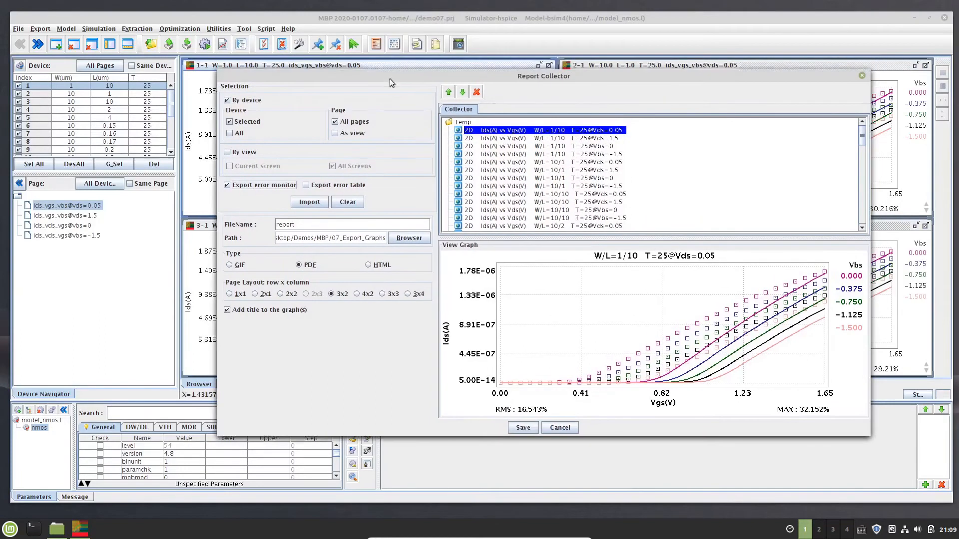
{"action": "left_click", "coordinate": [376, 45]}
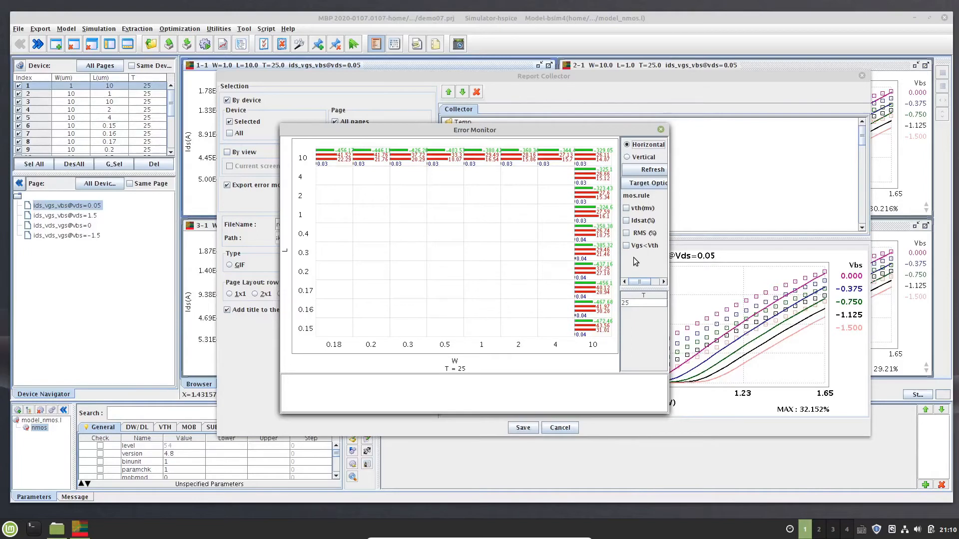
{"action": "left_click", "coordinate": [661, 131]}
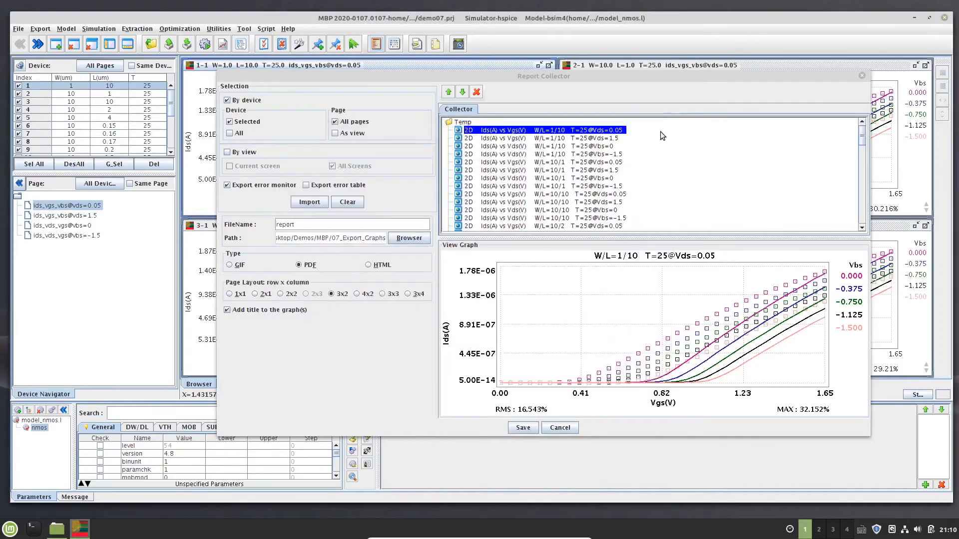
- Clear the collector and reimport the selected devices' graphs with the error monitor, previewing the ERRORBAR L vs W entry
{"action": "left_click", "coordinate": [348, 202]}
{"action": "left_click", "coordinate": [307, 202]}
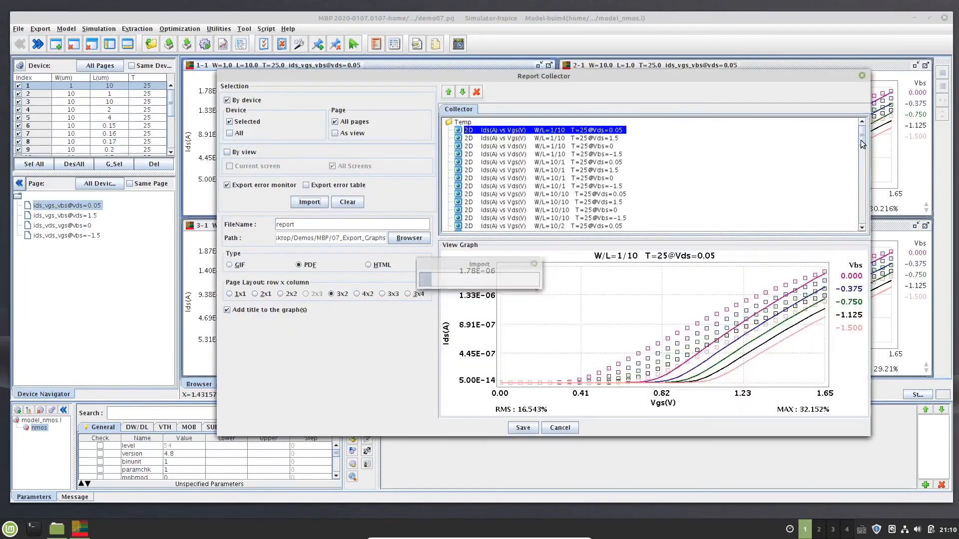
{"action": "scroll", "coordinate": [534, 220], "scroll_direction": "down", "scroll_amount": 5}
{"action": "left_click", "coordinate": [510, 228]}
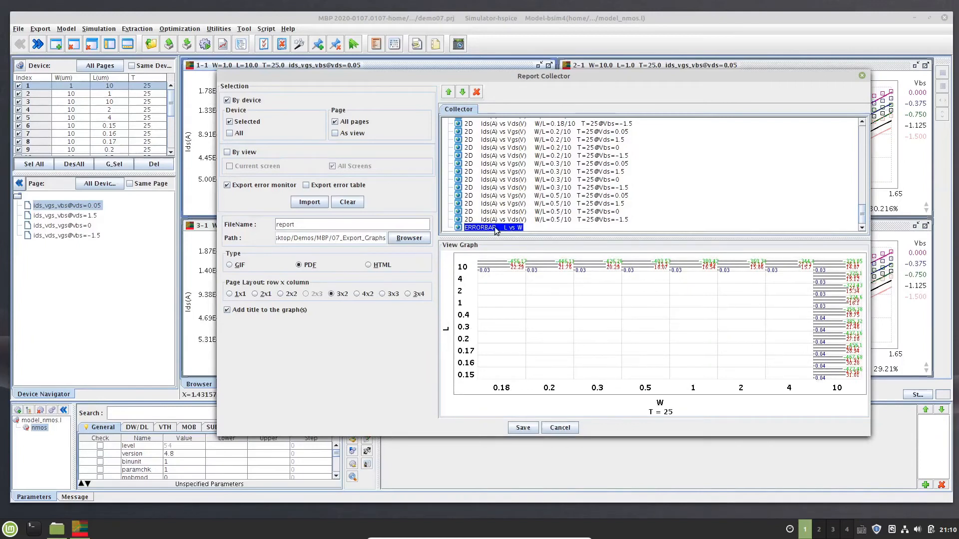
- Save the collected graphs as a PDF named report and check the file in the 07_Export_Graphs folder
{"action": "left_click", "coordinate": [533, 432]}
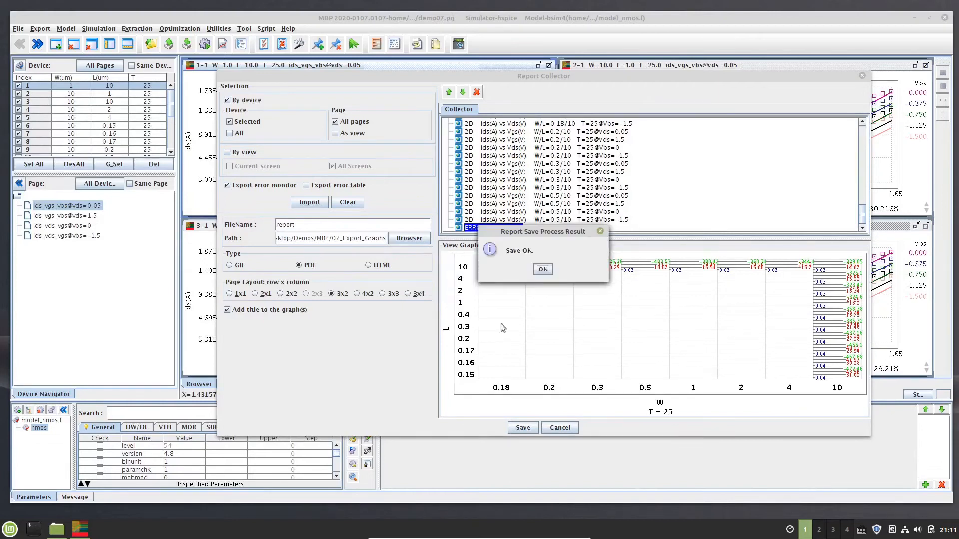
{"action": "left_click", "coordinate": [541, 272]}
{"action": "left_click", "coordinate": [65, 530]}
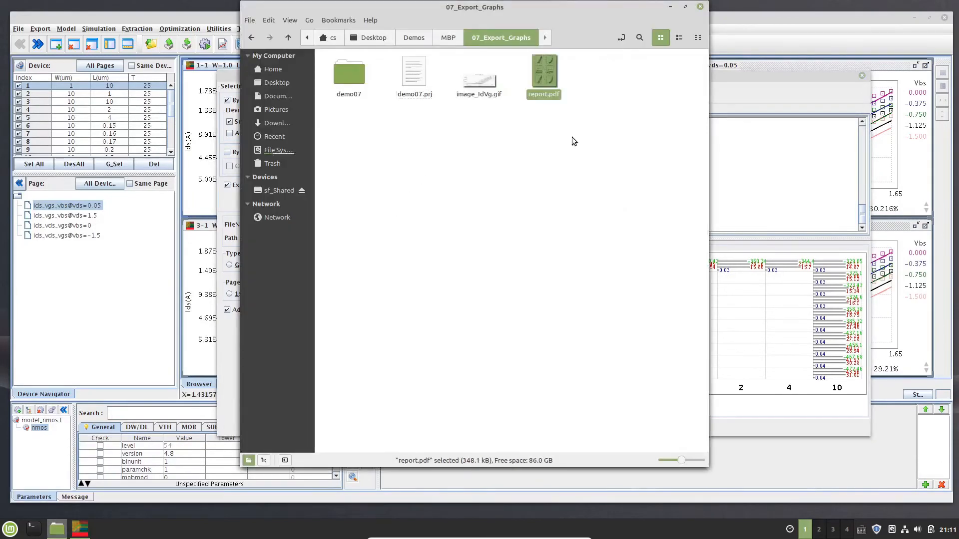
{"action": "left_click", "coordinate": [670, 7]}
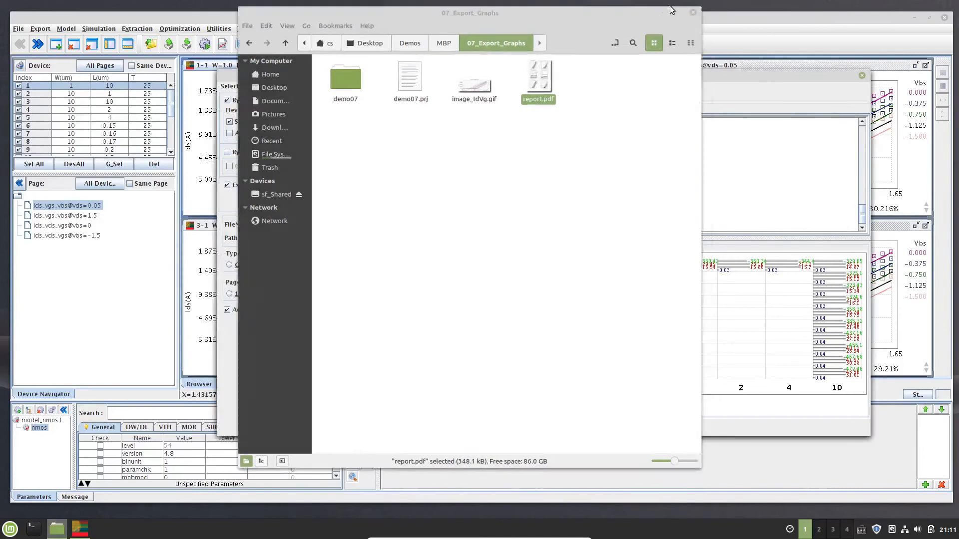
- Add a red graph note reading "Need improving" to the upper part of the W/L=0.5/10 Ids-Vds graph at Vbs=-1.5
{"action": "left_click", "coordinate": [580, 221]}
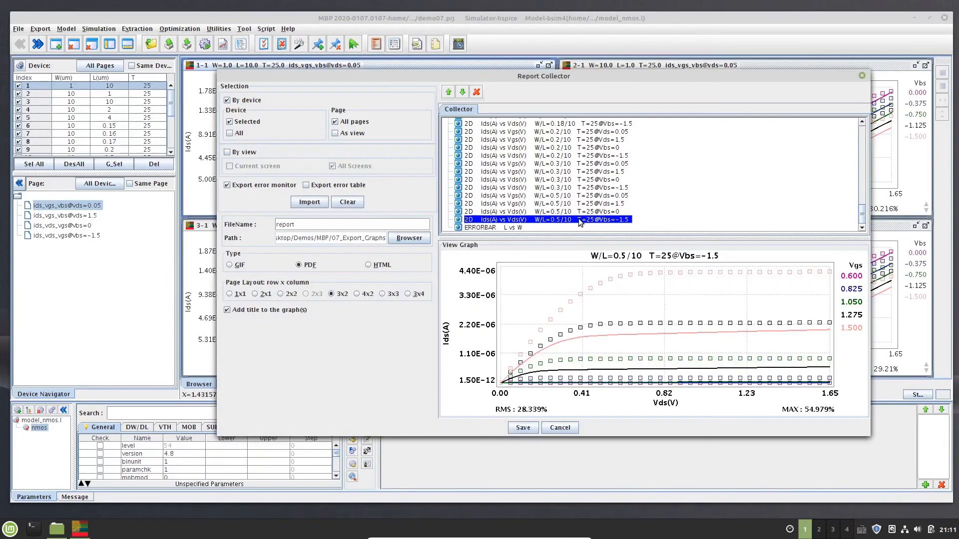
{"action": "right_click", "coordinate": [602, 286]}
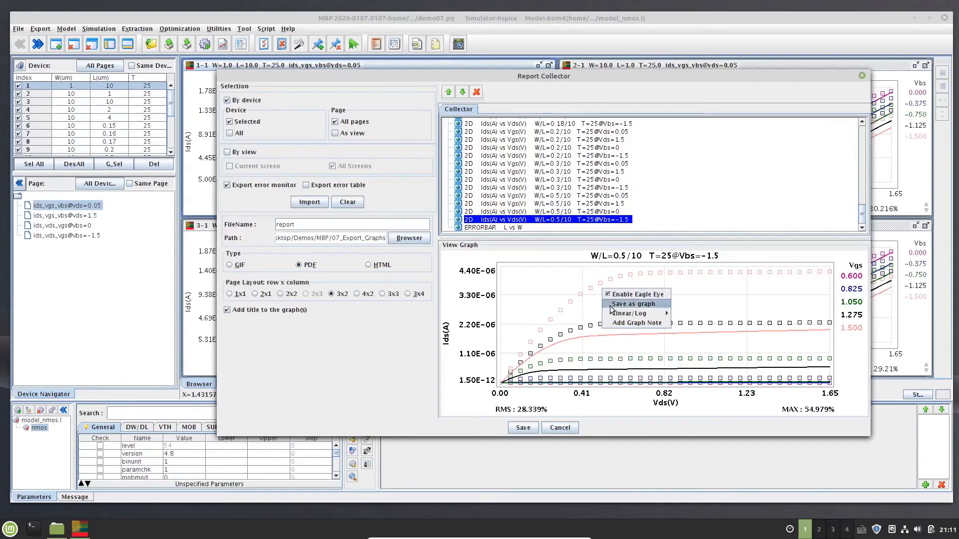
{"action": "left_click", "coordinate": [649, 325]}
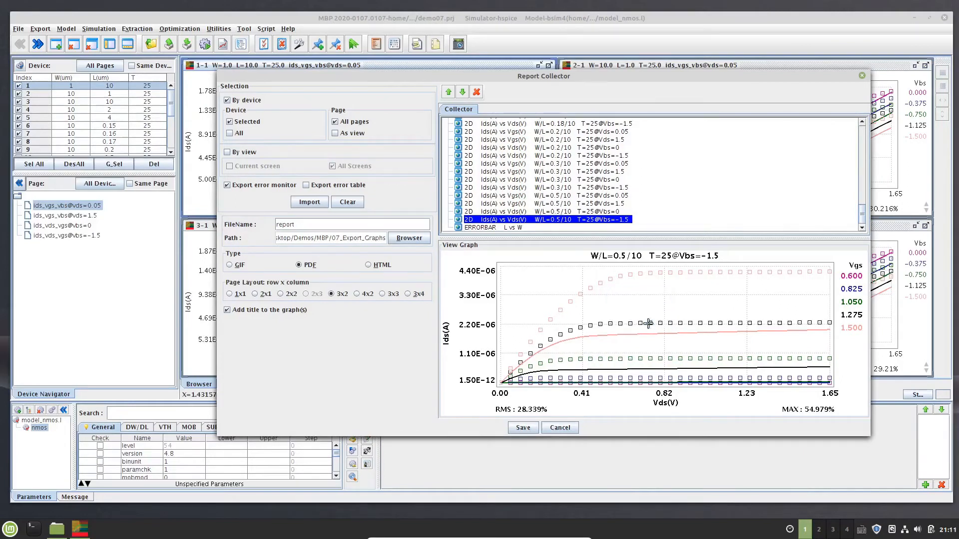
{"action": "left_click_drag", "start_coordinate": [641, 286], "coordinate": [712, 315]}
{"action": "type", "text": "Need improving"}
{"action": "left_click", "coordinate": [533, 200]}
{"action": "left_click", "coordinate": [542, 219]}
{"action": "left_click", "coordinate": [462, 355]}
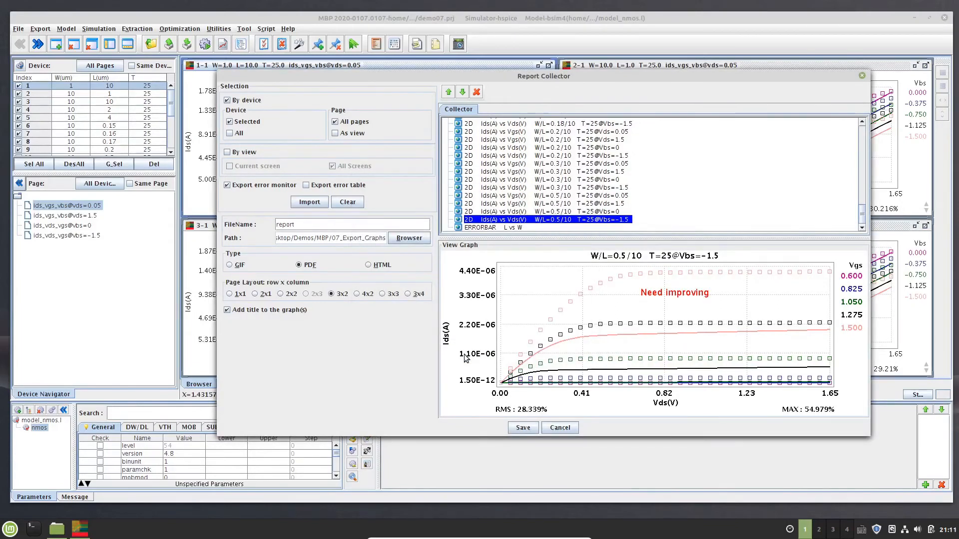
- Save the annotated collection as a PDF named report2
{"action": "left_click", "coordinate": [378, 224]}
{"action": "left_click", "coordinate": [523, 428]}
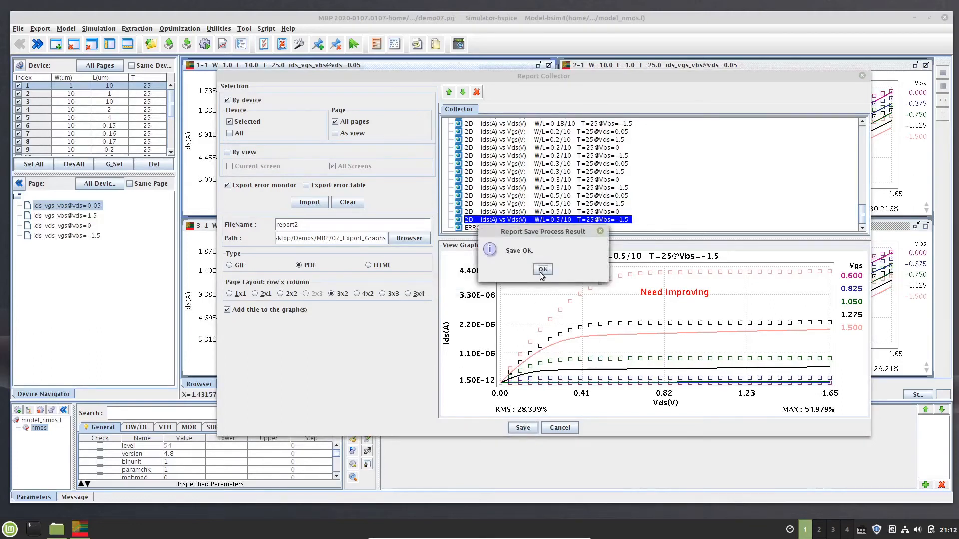
{"action": "left_click", "coordinate": [542, 272]}
- Open report2.pdf from the file manager and examine the annotated graph and error chart on page 12
{"action": "left_click", "coordinate": [56, 528]}
{"action": "double_click", "coordinate": [611, 75]}
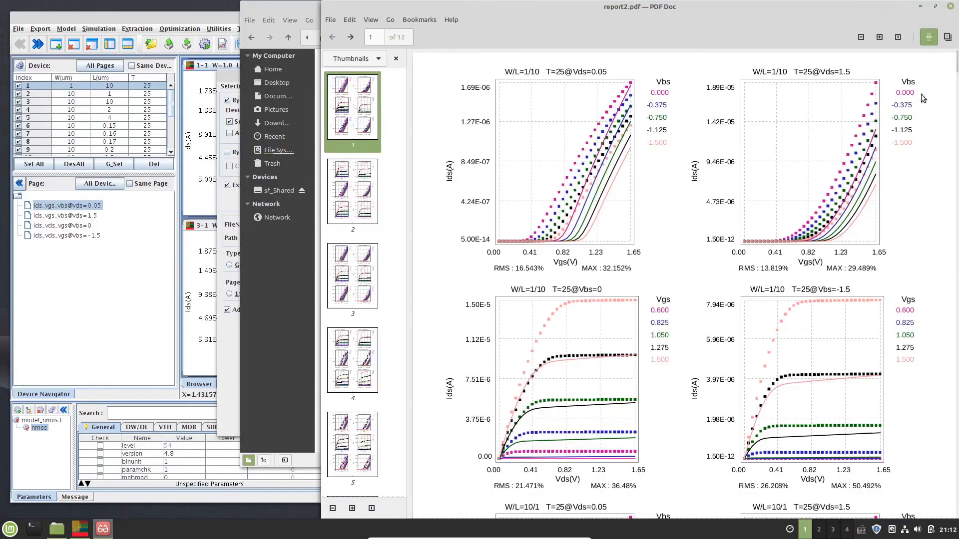
{"action": "left_click_drag", "start_coordinate": [956, 62], "coordinate": [932, 495]}
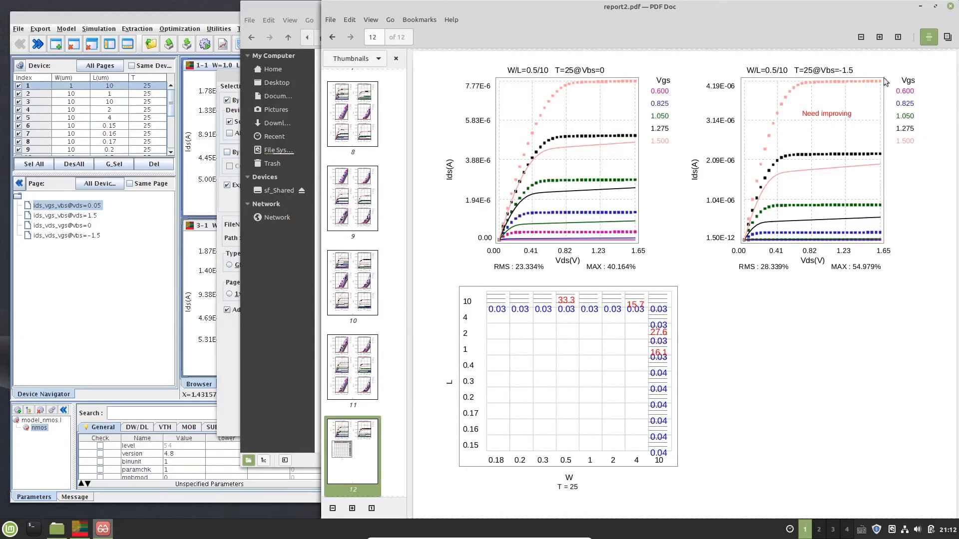
- Clear the report collection and import by view the current screen with all pages of the W/L=1/10 device, including the error monitor
{"action": "left_click", "coordinate": [951, 6]}
{"action": "left_click", "coordinate": [673, 10]}
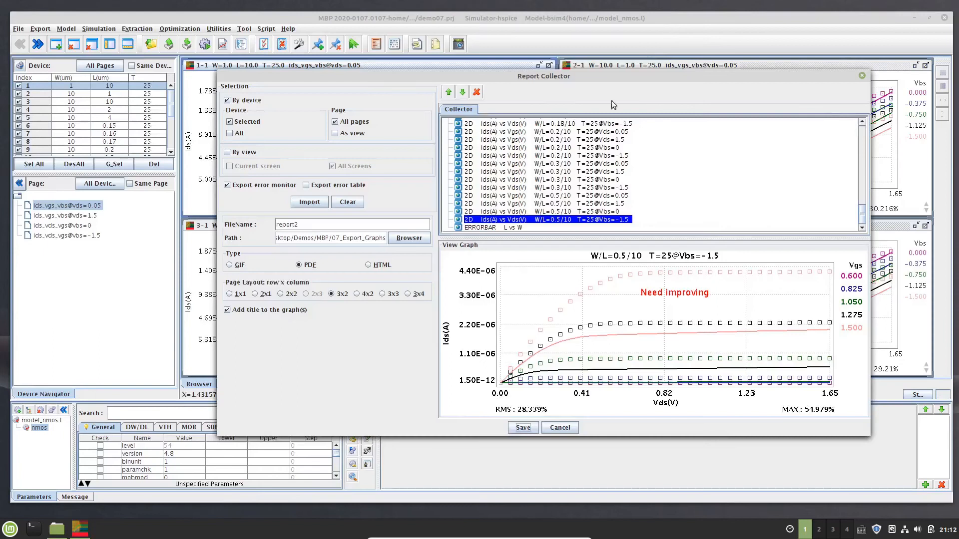
{"action": "left_click", "coordinate": [348, 202]}
{"action": "left_click", "coordinate": [249, 153]}
{"action": "left_click", "coordinate": [249, 166]}
{"action": "left_click", "coordinate": [310, 202]}
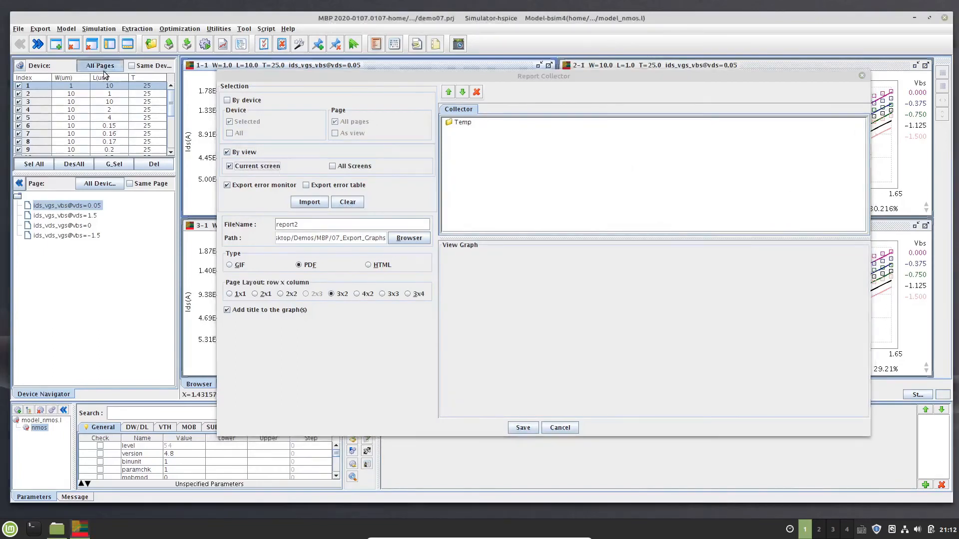
- Remove the ERRORBAR L vs W entry from the collection and close the Report Collector
{"action": "left_click", "coordinate": [483, 164]}
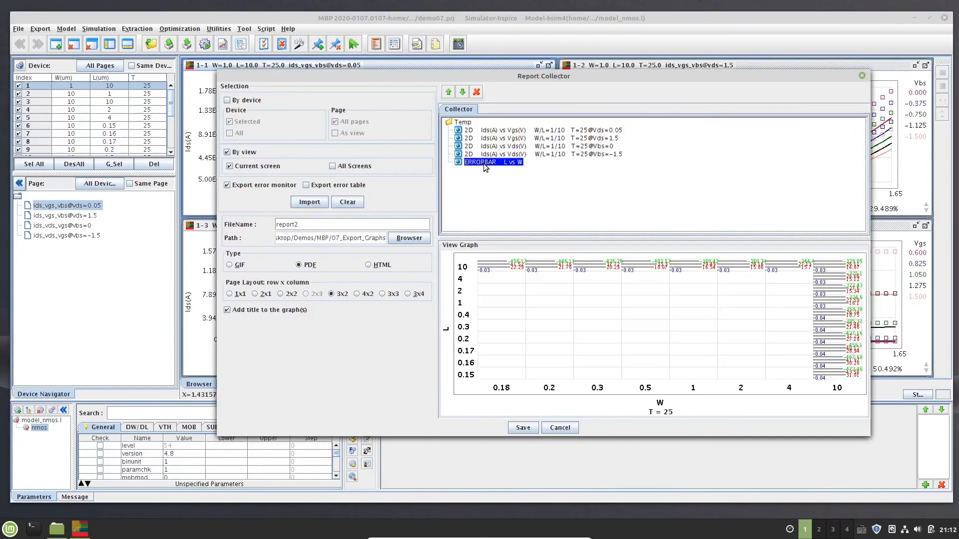
{"action": "left_click", "coordinate": [477, 92]}
{"action": "left_click", "coordinate": [559, 428]}
- Switch to the IMV pages and show all pages of the vth_l_w plot in the VTH group
{"action": "left_click", "coordinate": [222, 44]}
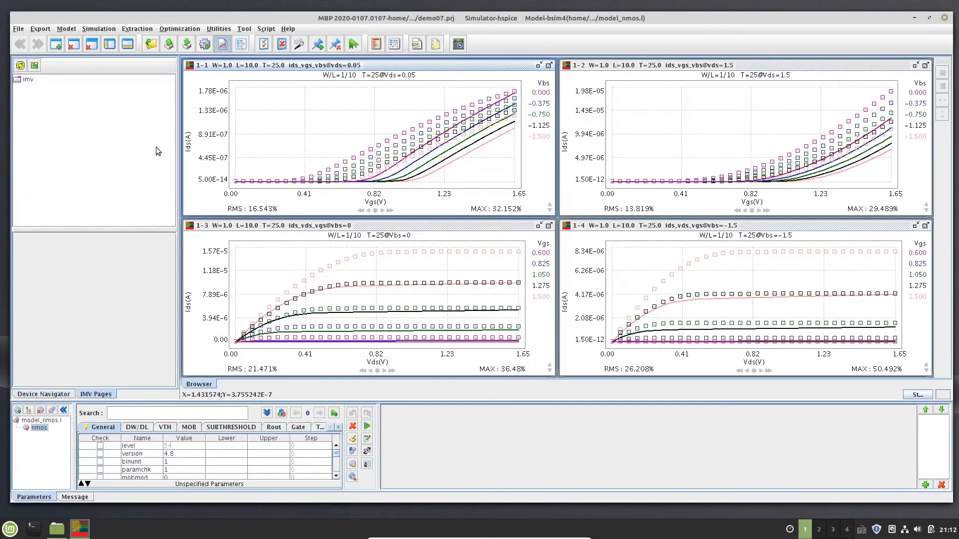
{"action": "double_click", "coordinate": [39, 144]}
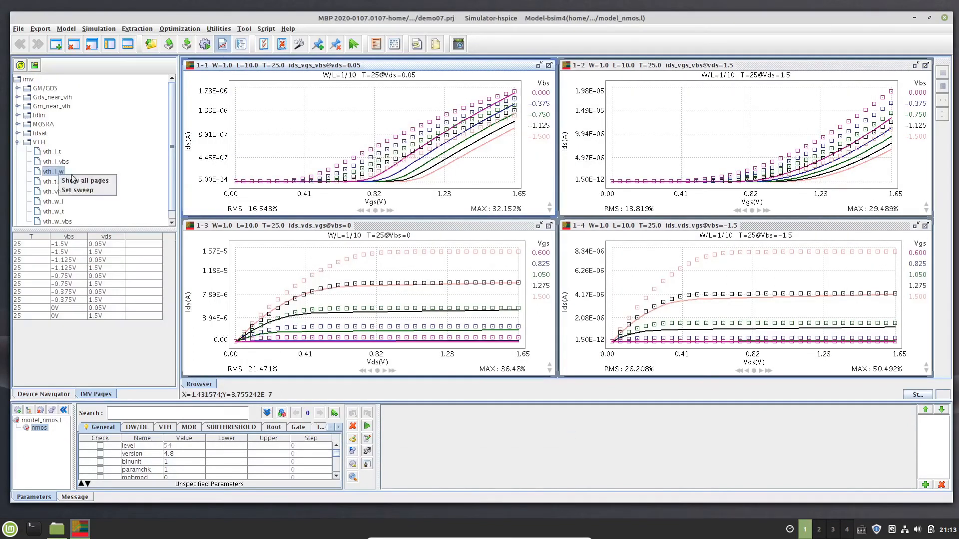
{"action": "double_click", "coordinate": [53, 172]}
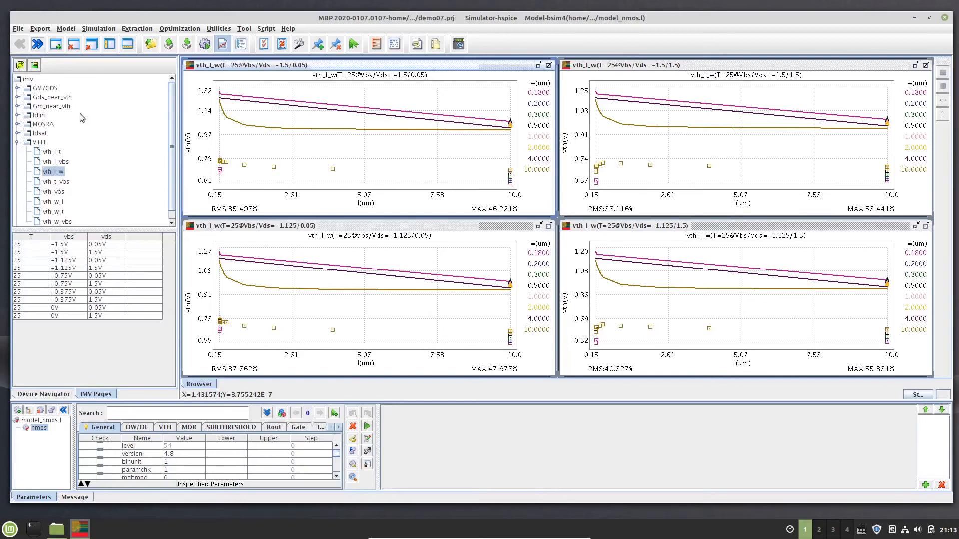
- Import the graphs of all screens with the error monitor into the report collection and preview several vth_l_w graphs
{"action": "left_click", "coordinate": [41, 29]}
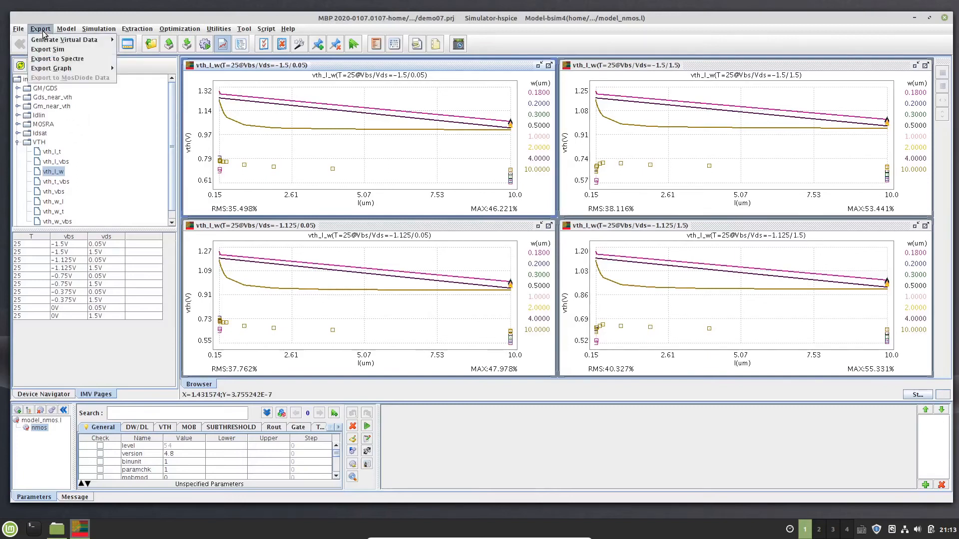
{"action": "mouse_move", "coordinate": [73, 70]}
{"action": "left_click", "coordinate": [134, 96]}
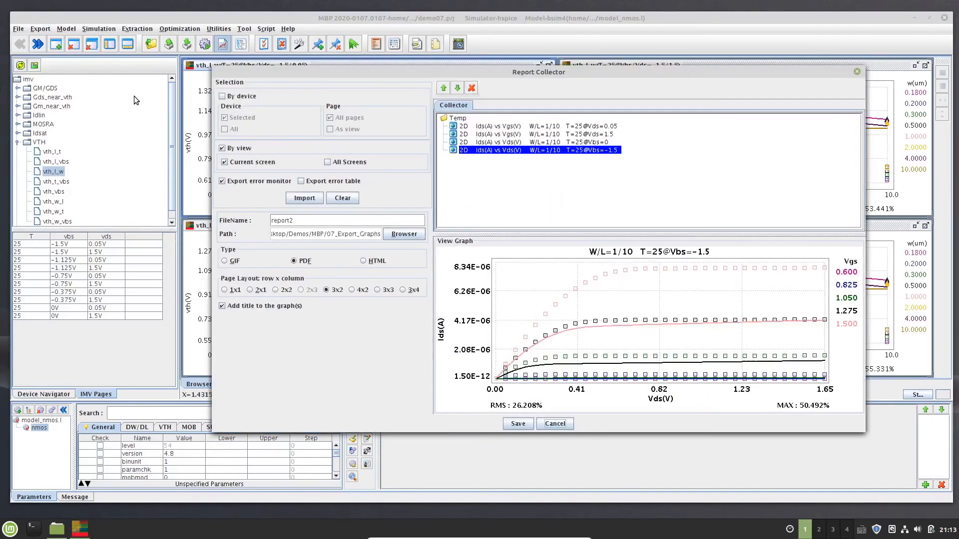
{"action": "left_click", "coordinate": [328, 163]}
{"action": "left_click", "coordinate": [304, 199]}
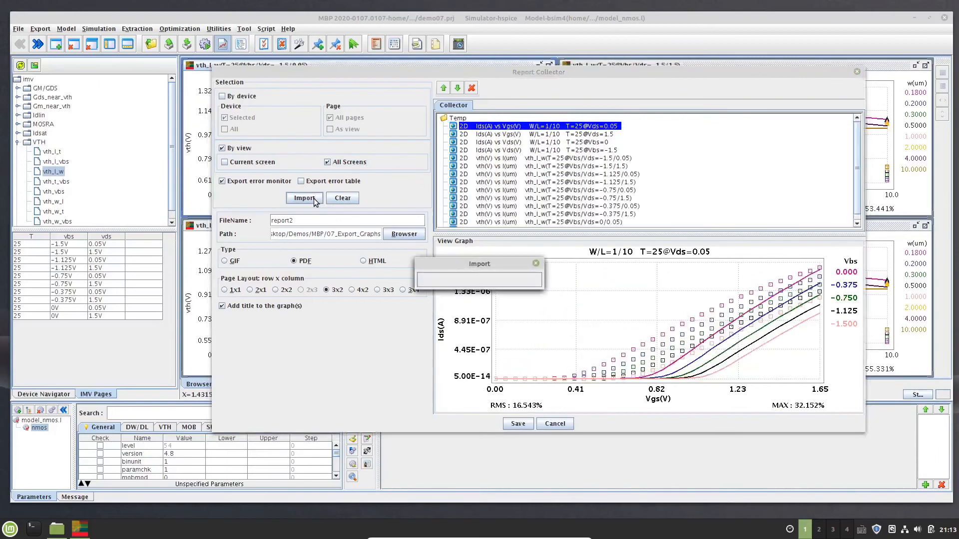
{"action": "left_click", "coordinate": [582, 159]}
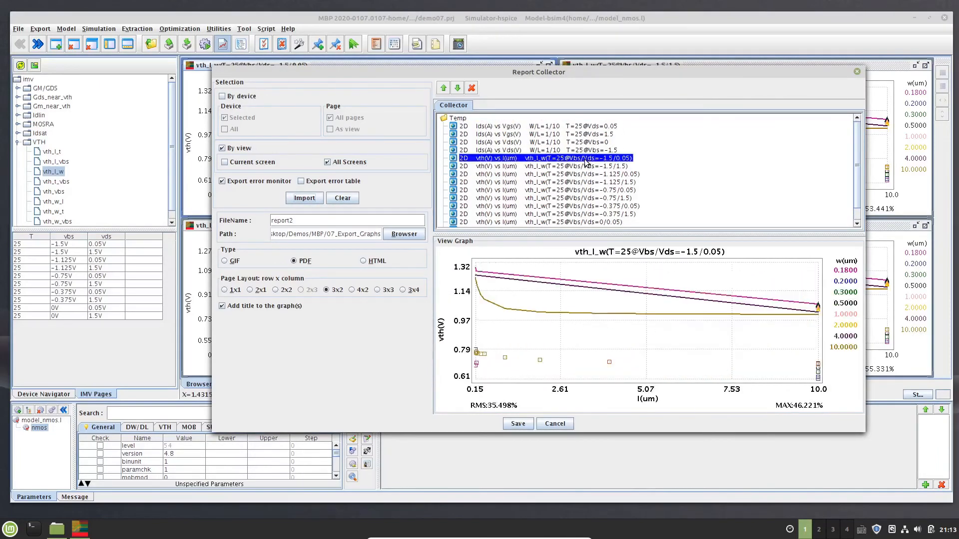
{"action": "left_click", "coordinate": [582, 173]}
{"action": "left_click", "coordinate": [581, 199]}
{"action": "left_click", "coordinate": [580, 215]}
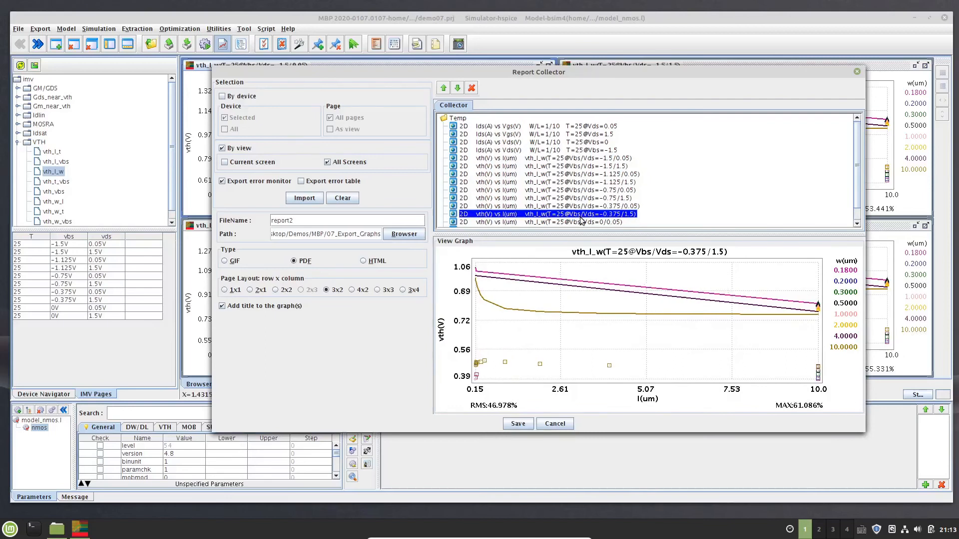
{"action": "left_click", "coordinate": [157, 361]}
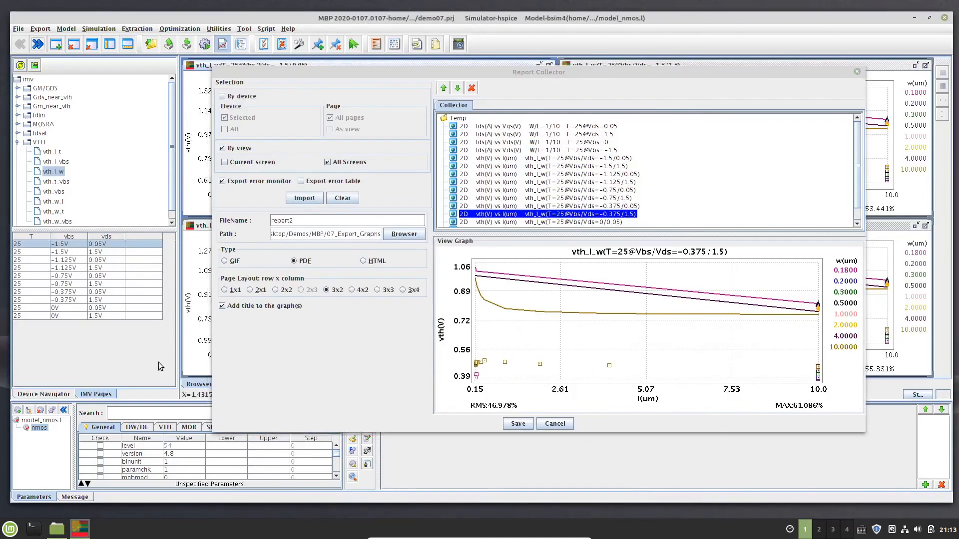
{"action": "left_click", "coordinate": [555, 424]}
- Add a new graph view named Idsat beside the Browser view
{"action": "right_click", "coordinate": [243, 386]}
{"action": "left_click", "coordinate": [253, 390]}
{"action": "type", "text": "Idsat"}
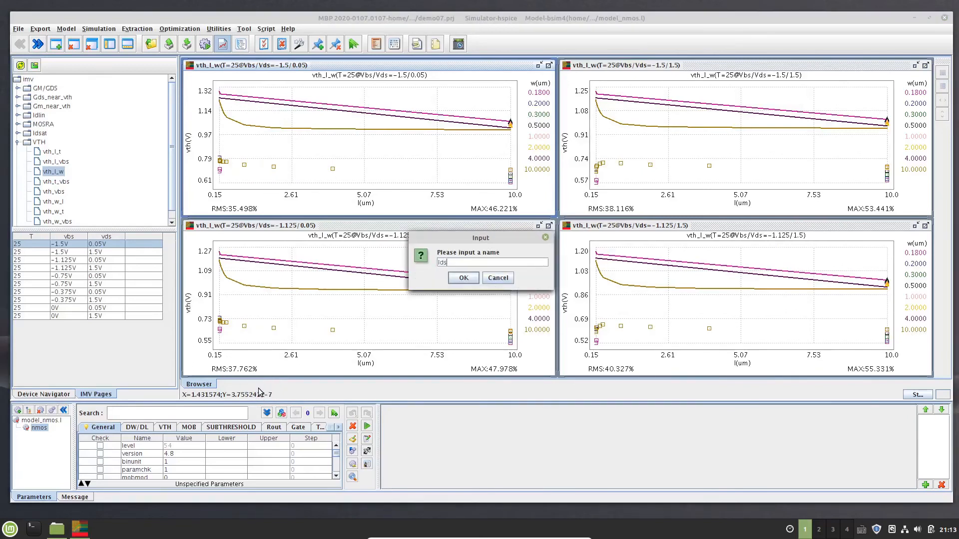
{"action": "key", "text": "Return"}
- Plot idsat_l_w from the Idsat group in the new view for T=25, Vbs=0 V, Vgs=1.65 V and Vds=1.5 V
{"action": "double_click", "coordinate": [40, 133]}
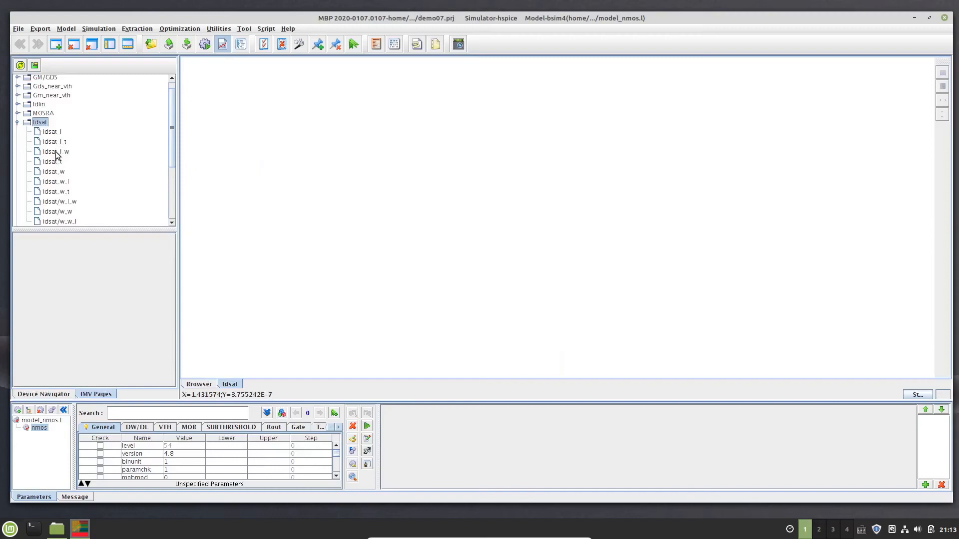
{"action": "left_click", "coordinate": [60, 153]}
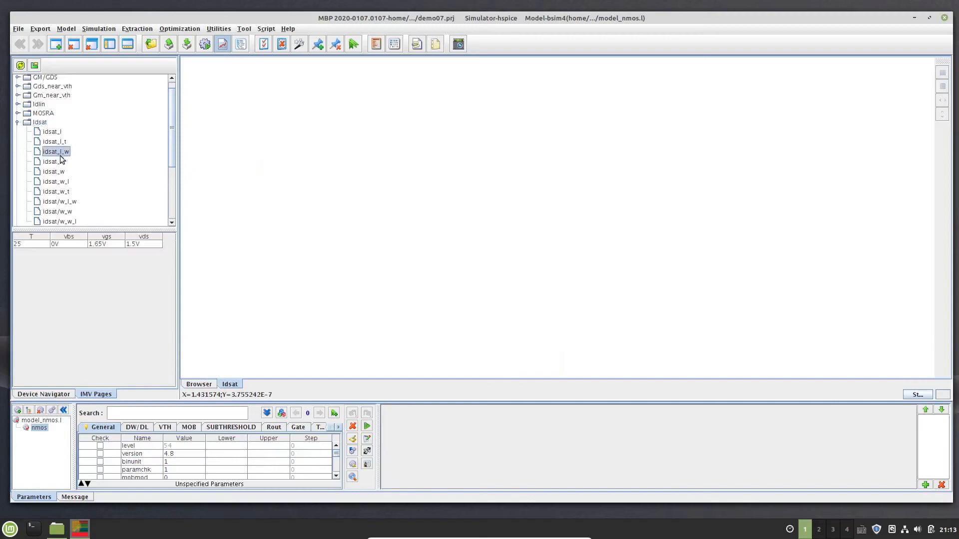
{"action": "left_click", "coordinate": [78, 244]}
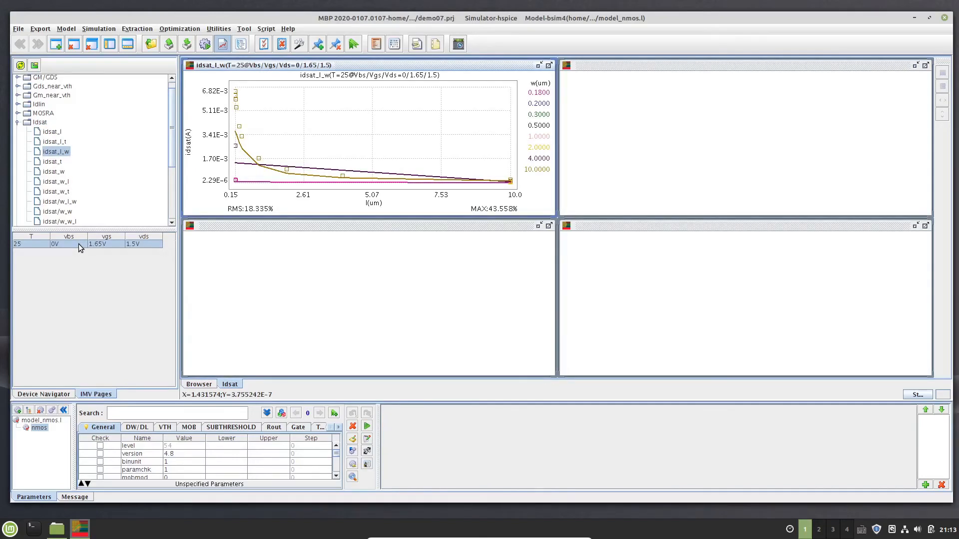
- Import only the current screen's idsat_l_w graph into the report collection without the error monitor, and preview it
{"action": "left_click", "coordinate": [41, 28]}
{"action": "mouse_move", "coordinate": [82, 68]}
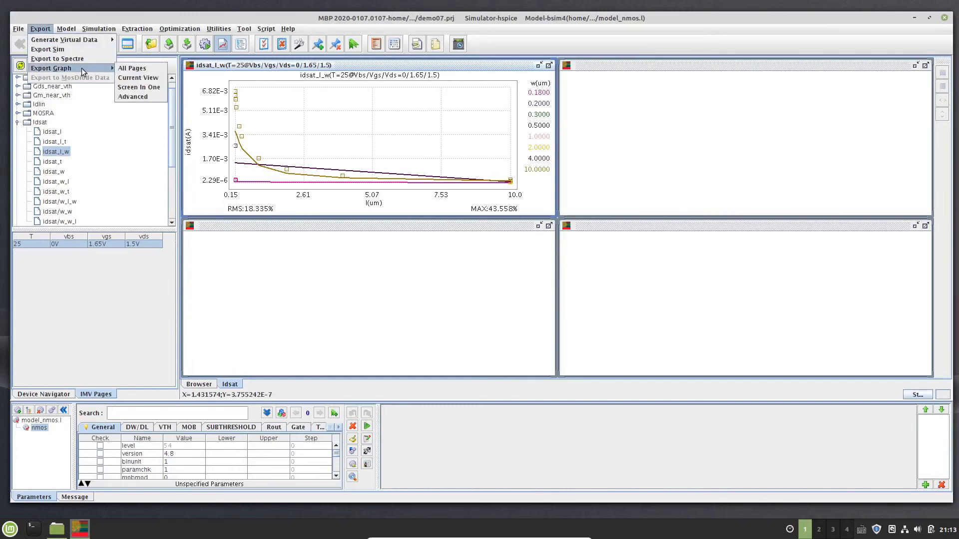
{"action": "left_click", "coordinate": [152, 97]}
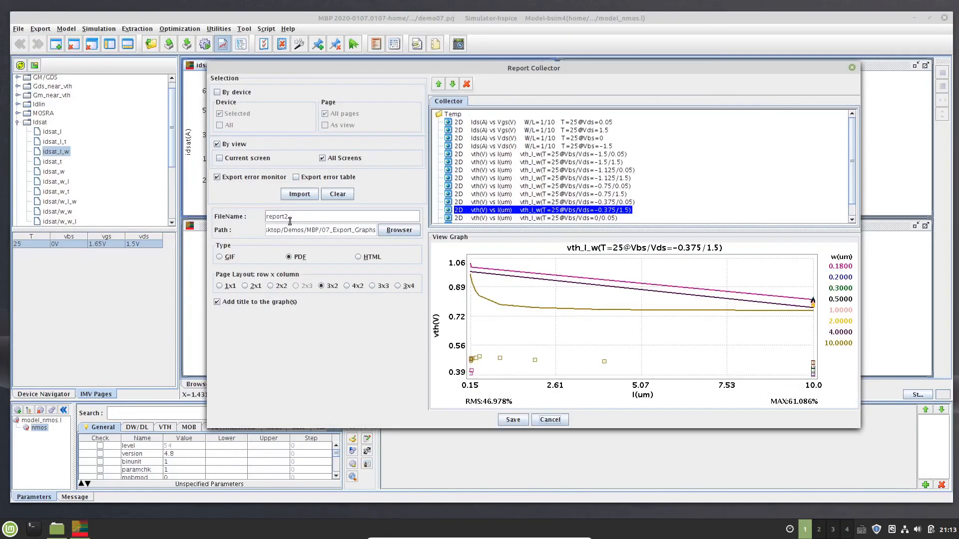
{"action": "left_click", "coordinate": [260, 159]}
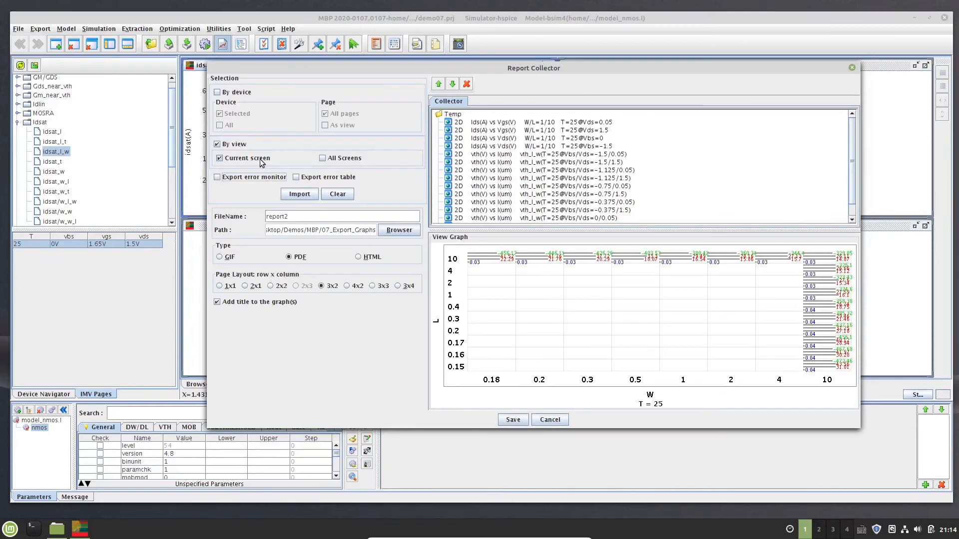
{"action": "left_click", "coordinate": [300, 195]}
{"action": "scroll", "coordinate": [512, 190], "scroll_direction": "down", "scroll_amount": 1}
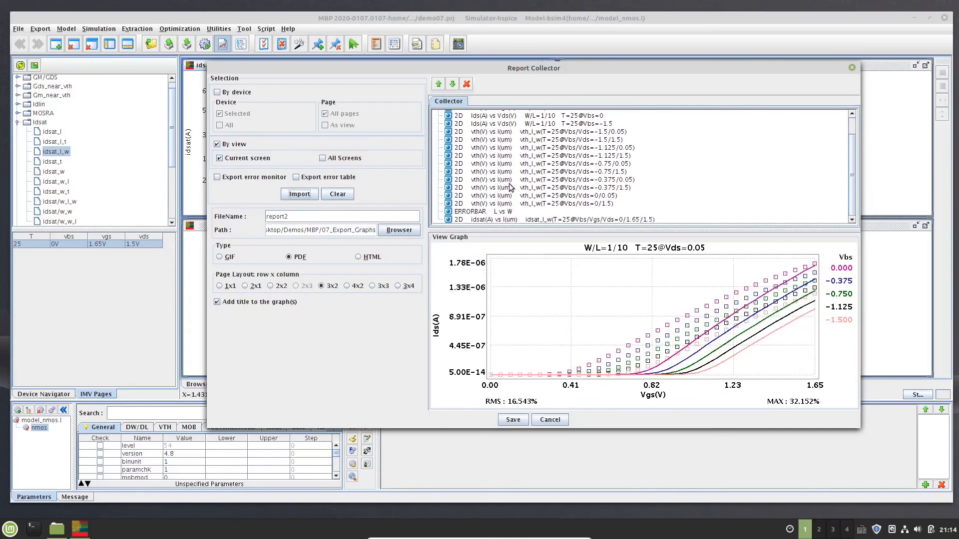
{"action": "left_click", "coordinate": [517, 219]}
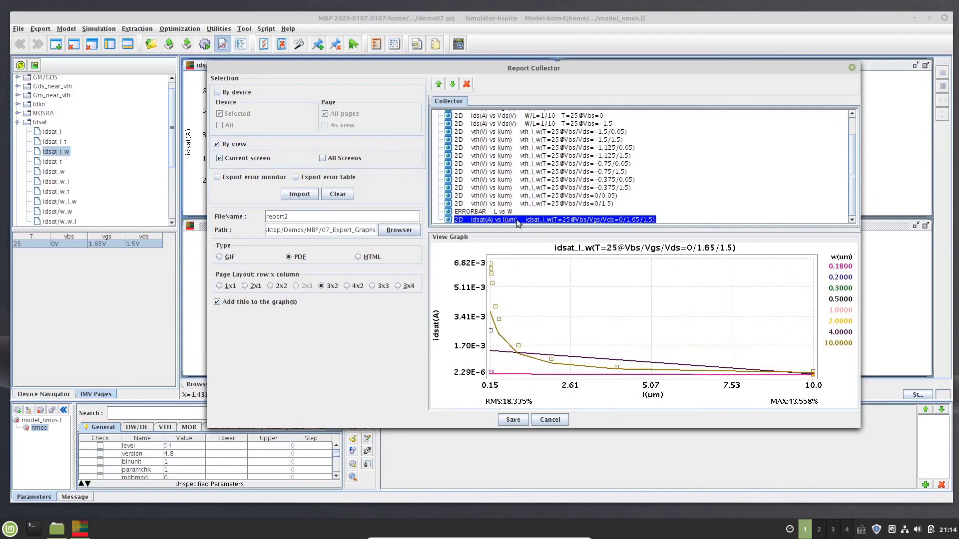
- Save the collection as a PDF named report2 and open report2.pdf from the 07_Export_Graphs folder
{"action": "left_click", "coordinate": [513, 419]}
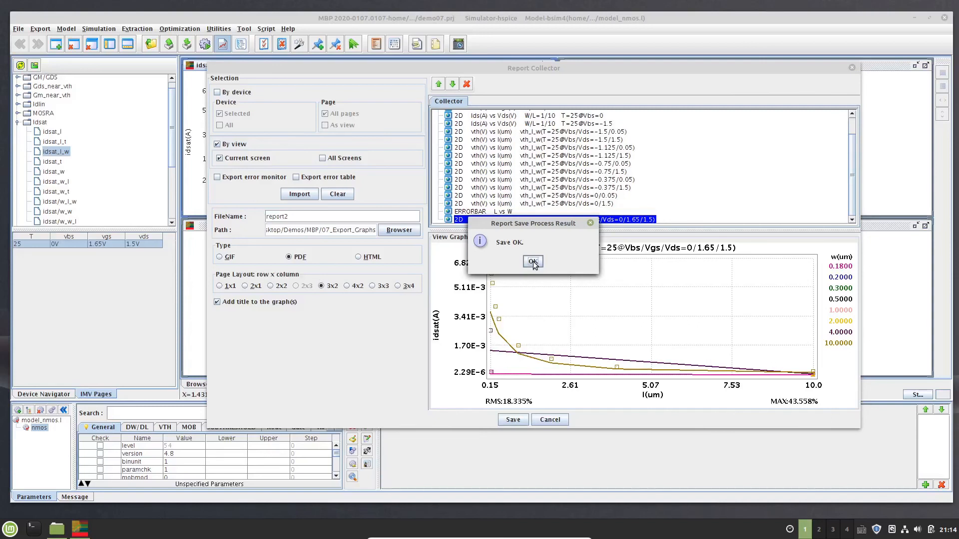
{"action": "left_click", "coordinate": [532, 262]}
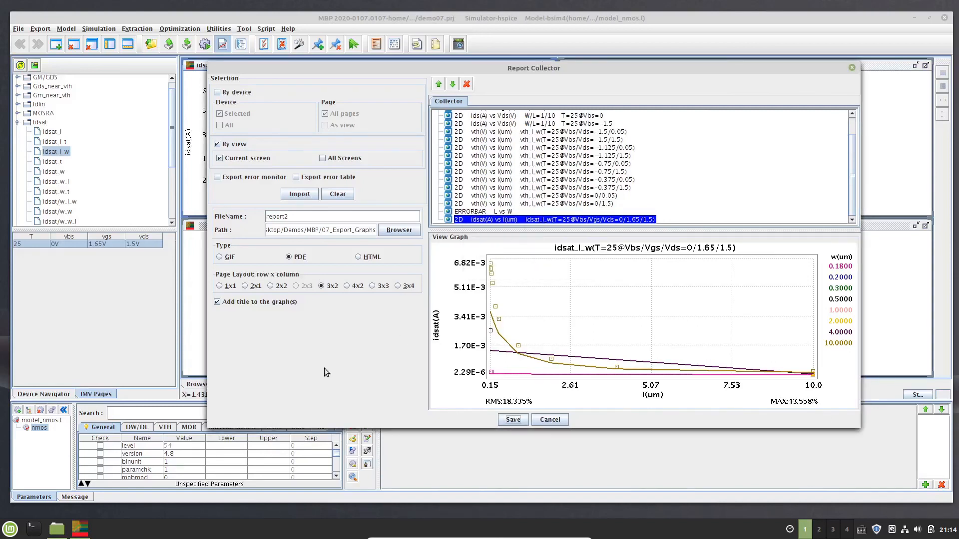
{"action": "left_click", "coordinate": [59, 528]}
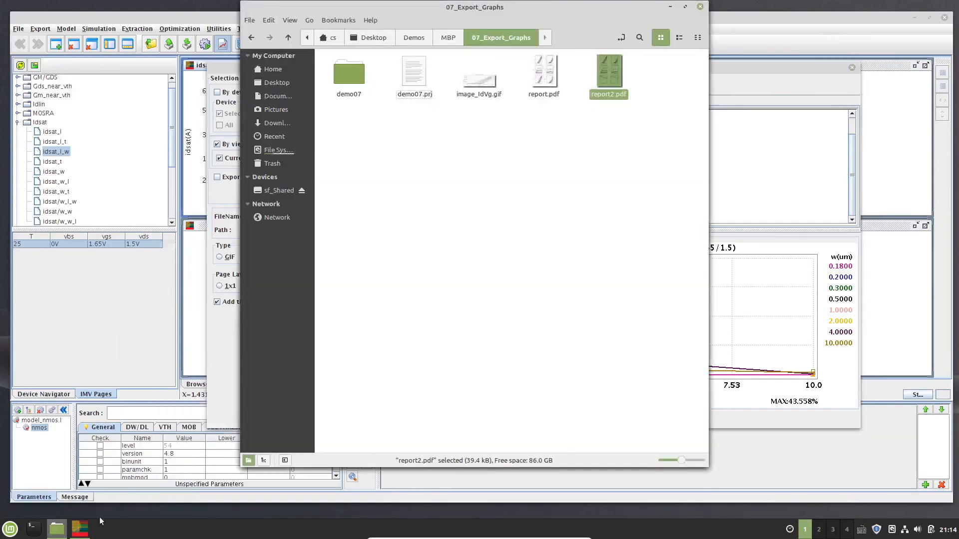
{"action": "left_click", "coordinate": [533, 219]}
{"action": "double_click", "coordinate": [607, 85]}
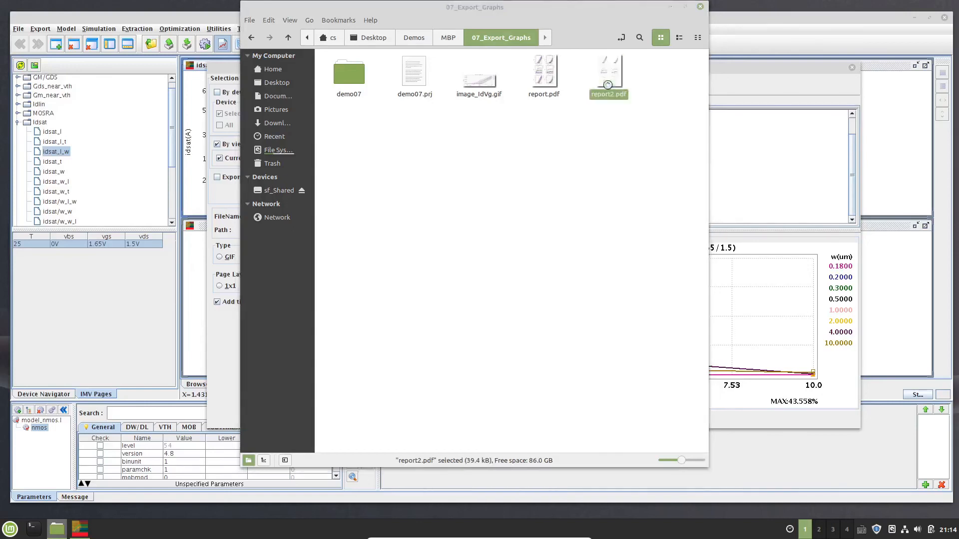